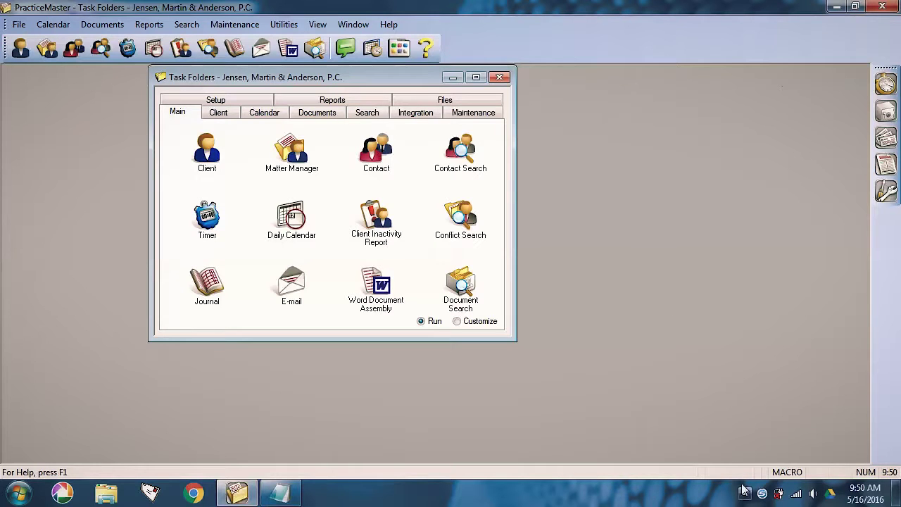
right_click(762, 493)
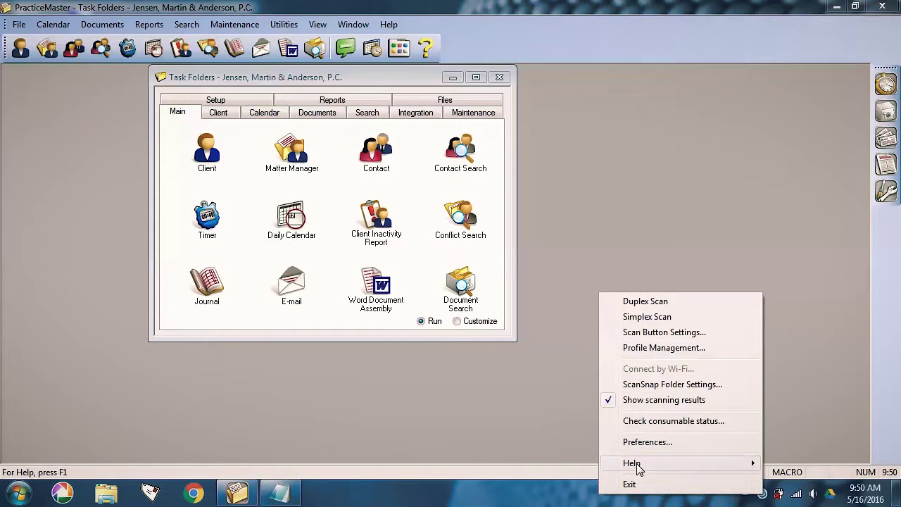
mouse_move(637, 465)
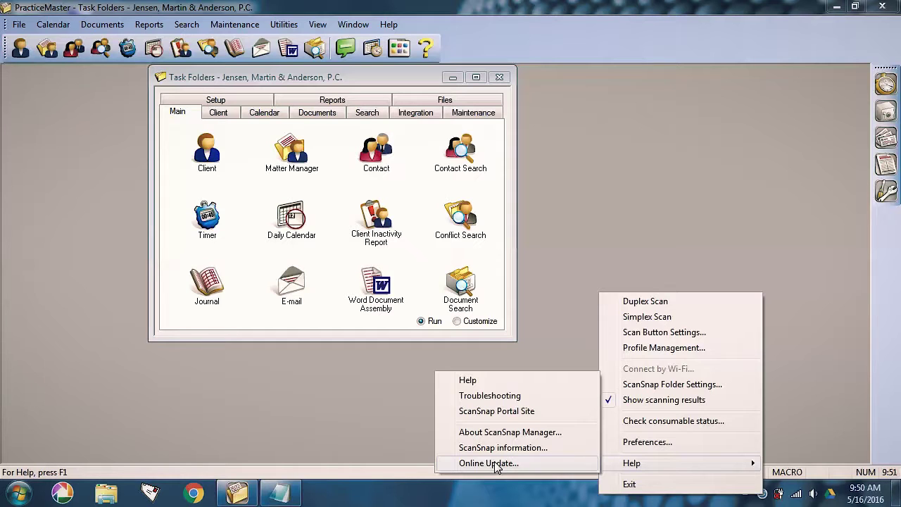
left_click(468, 380)
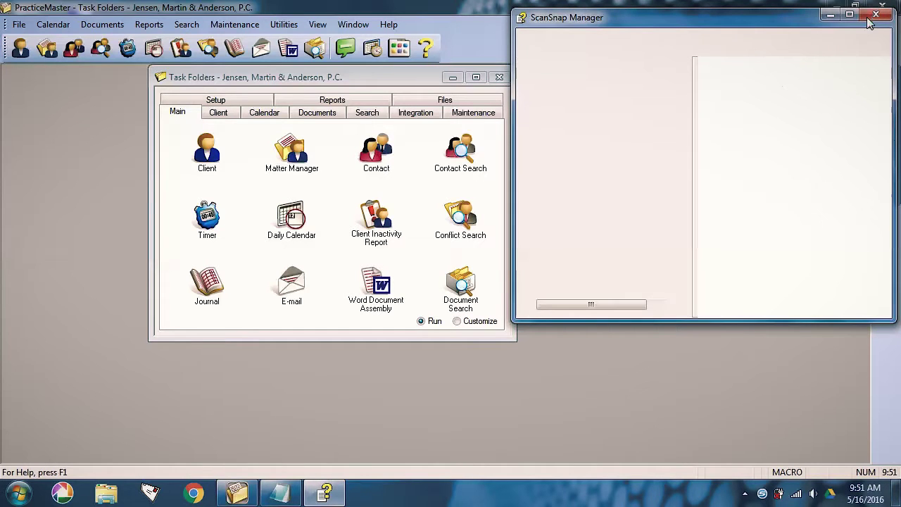
left_click(876, 14)
Step: Check the version information of ScanSnap Manager and close it
right_click(761, 494)
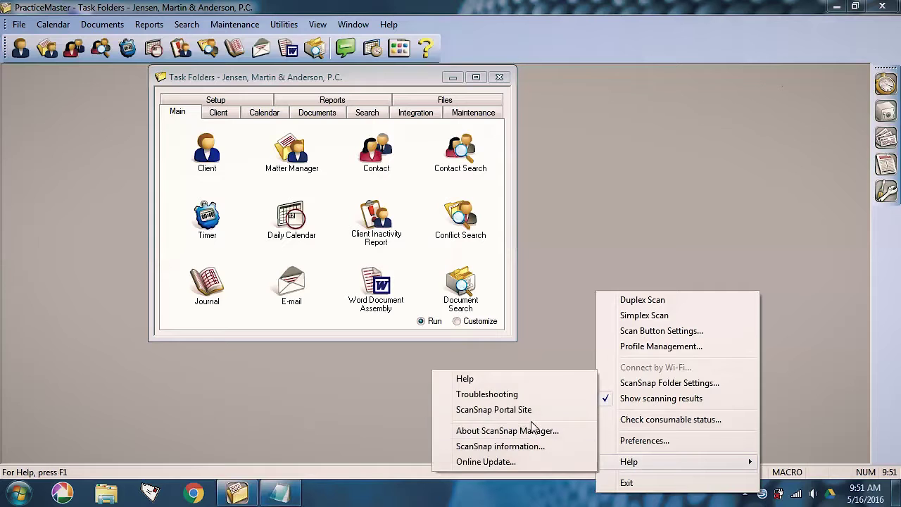
left_click(483, 431)
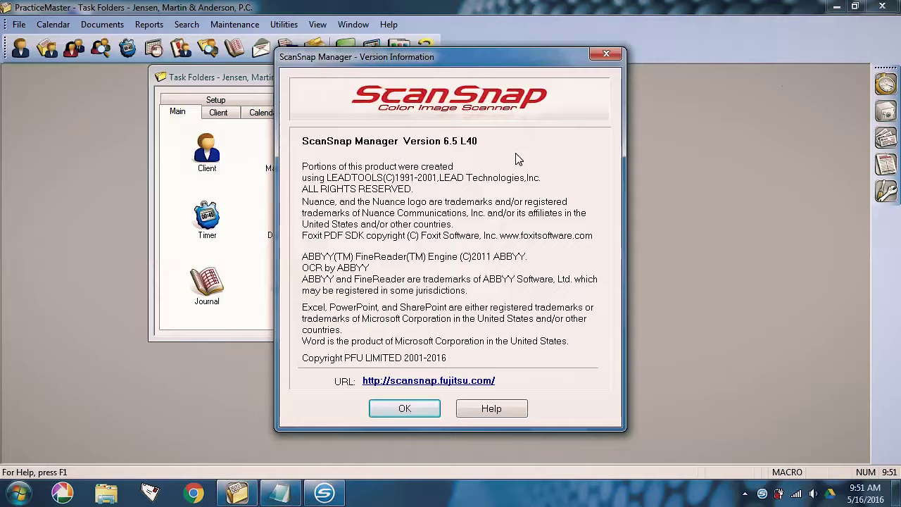
left_click(606, 54)
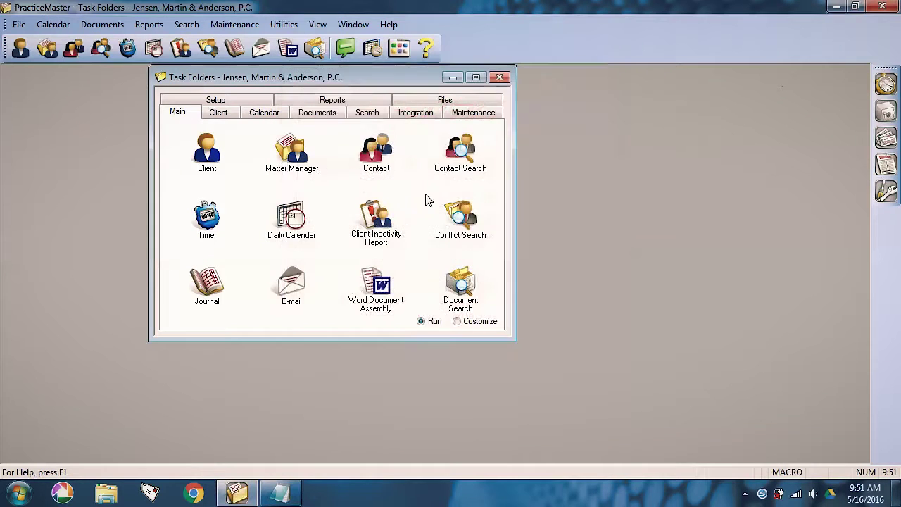
Step: Look at the ScanSnap install and uninstall options in PracticeMaster's Toolbar Plug-ins, leaving them as they are
left_click(414, 115)
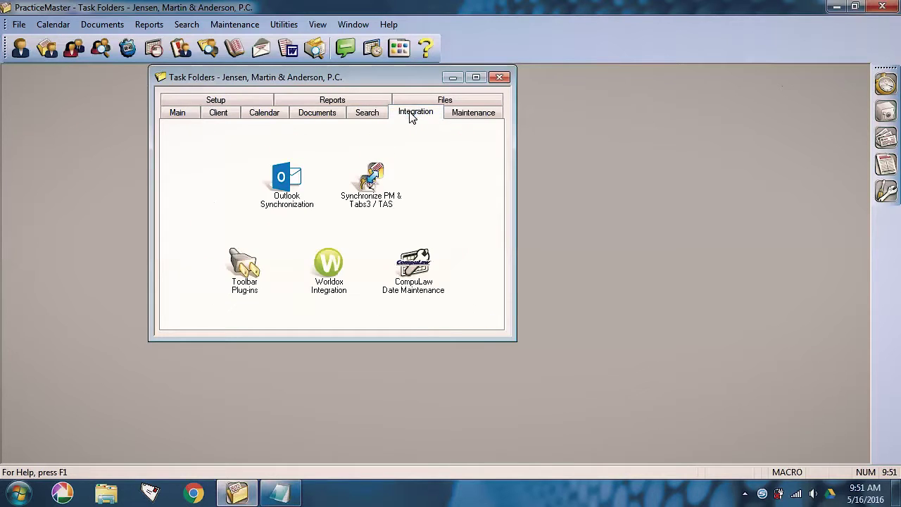
double_click(246, 274)
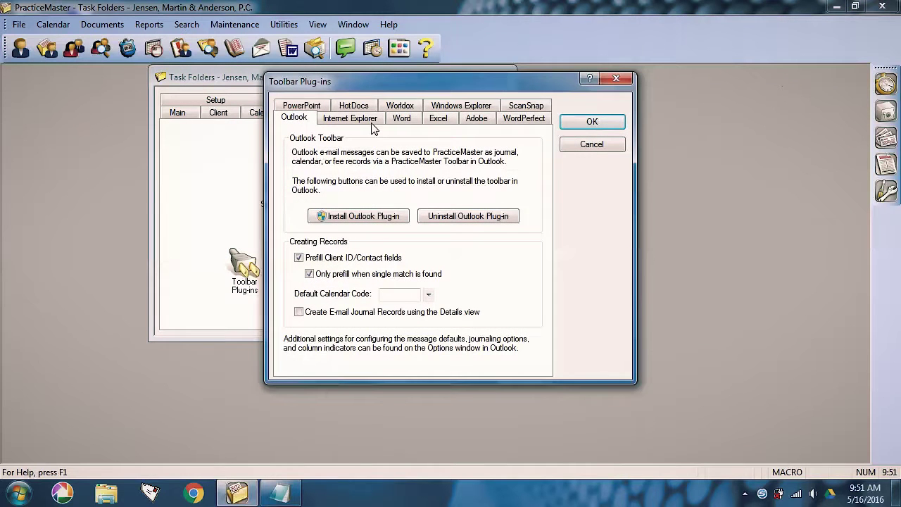
left_click(536, 109)
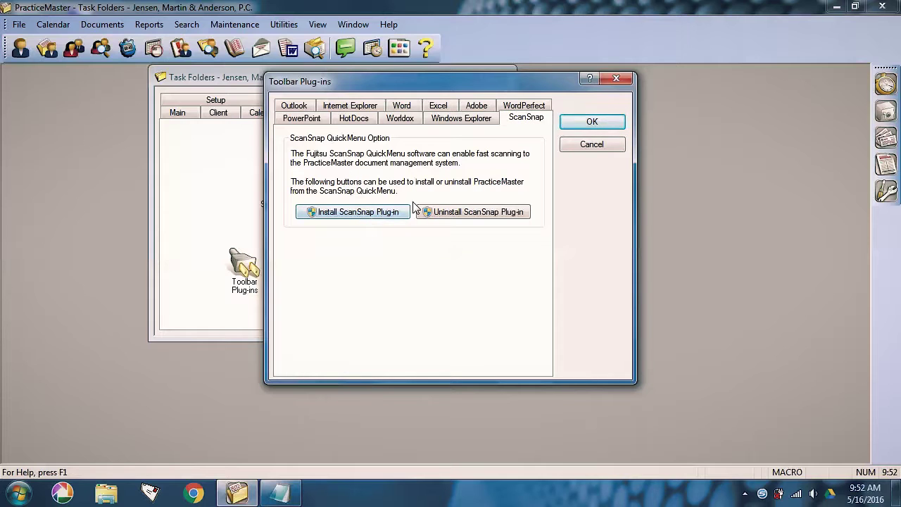
left_click(616, 79)
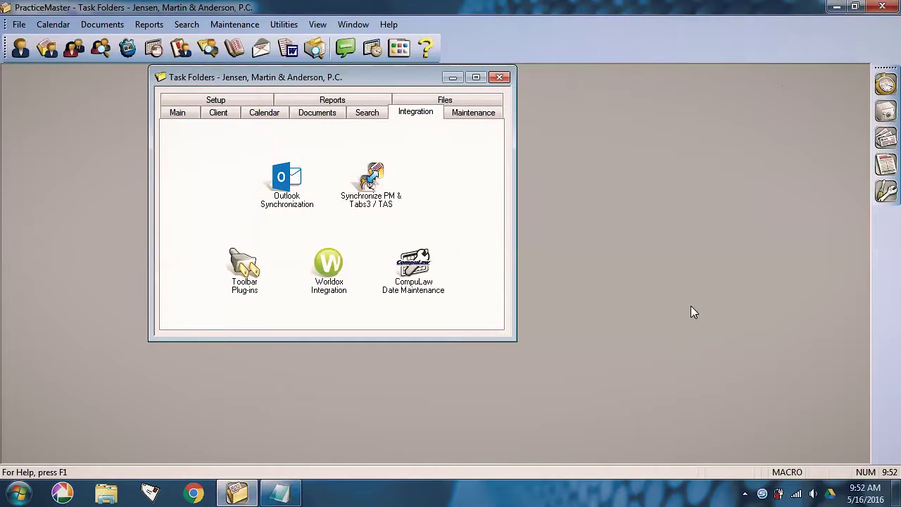
Step: View ScanSnap Manager's scan button settings and the list of scan profiles, closing each without changes
right_click(762, 494)
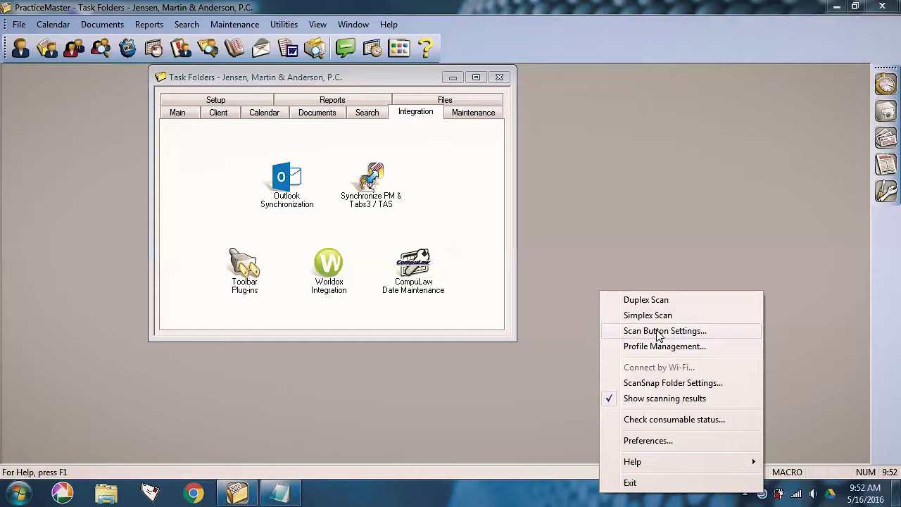
left_click(674, 331)
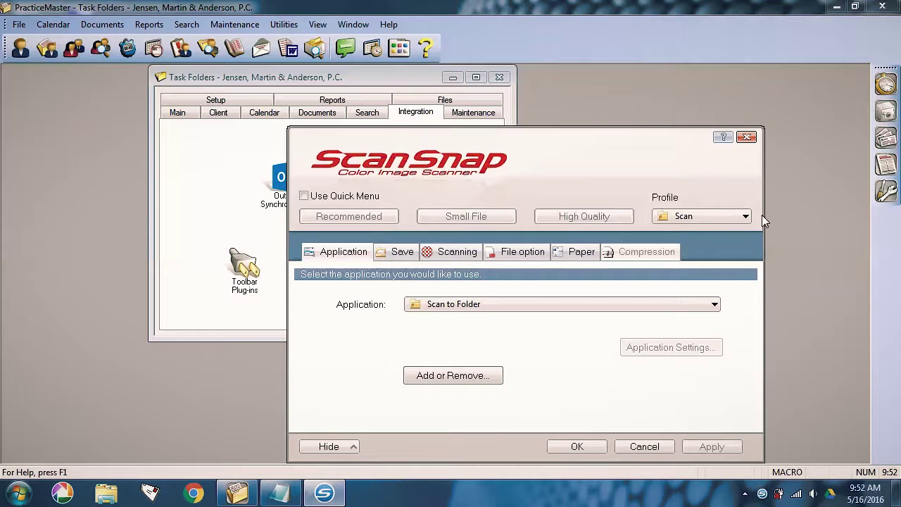
left_click(747, 137)
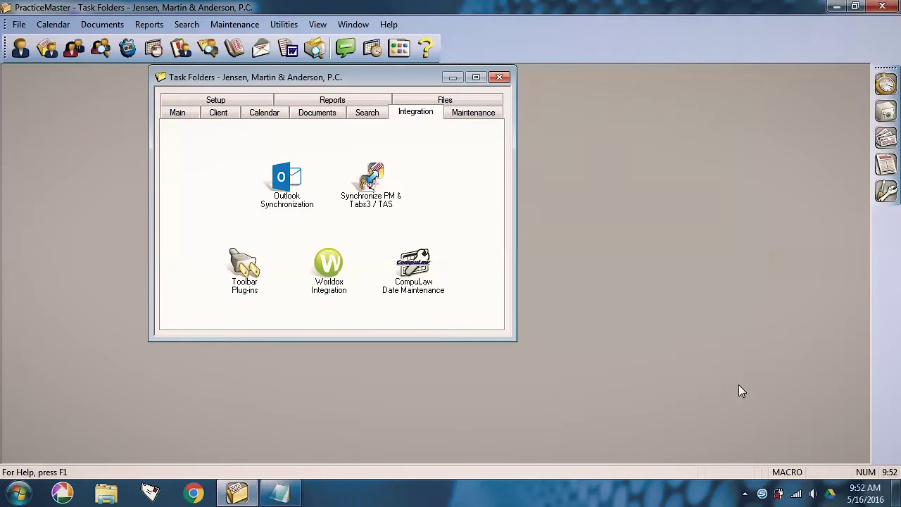
right_click(762, 494)
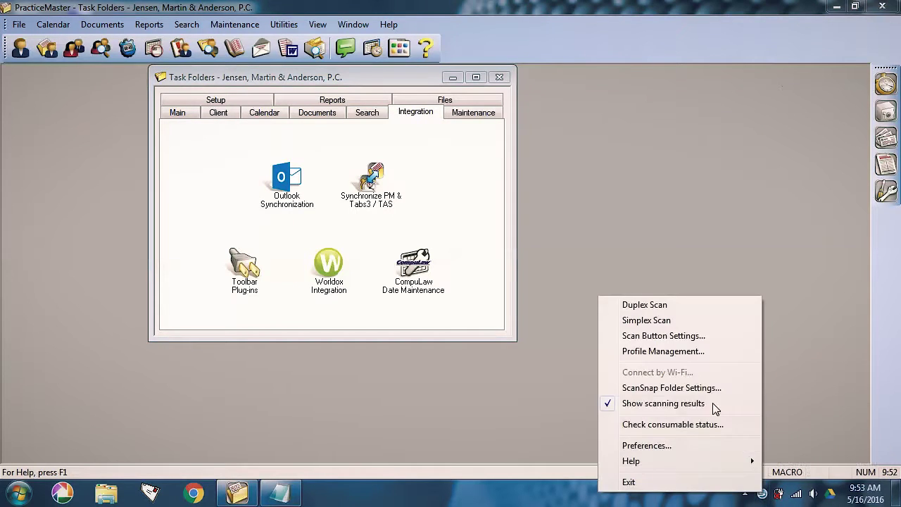
left_click(649, 351)
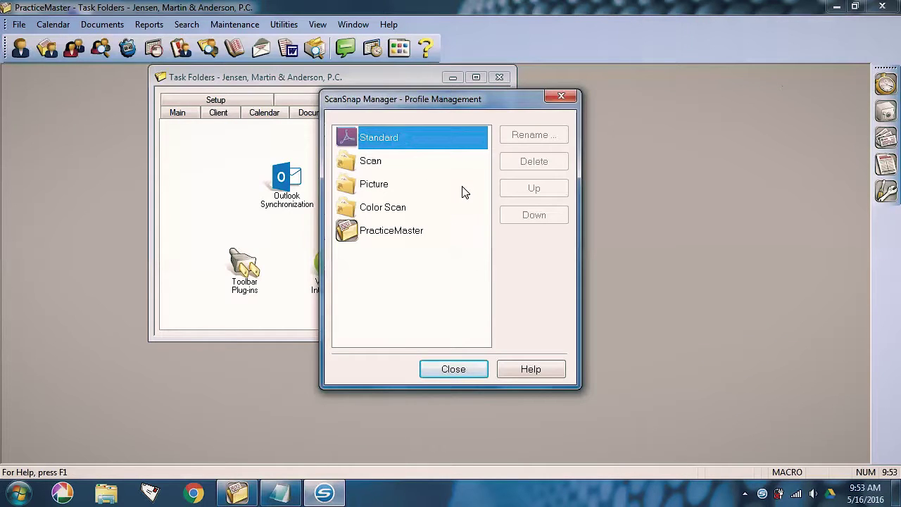
left_click(561, 96)
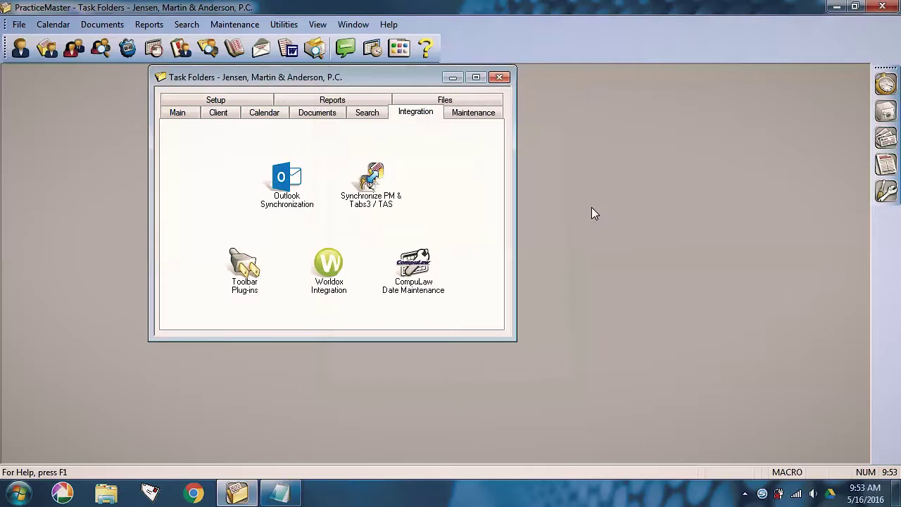
Step: Open the ScanSnap scan button settings and look at the form for adding an application without adding one
right_click(763, 493)
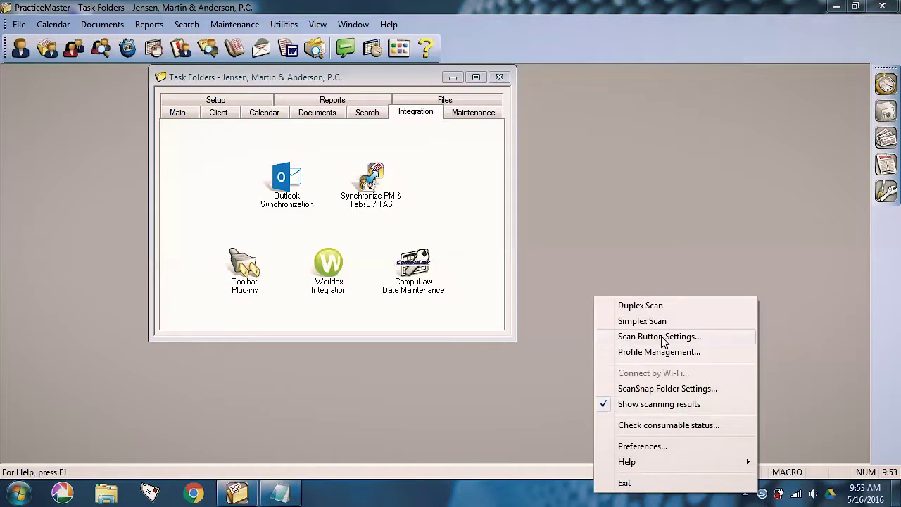
left_click(650, 336)
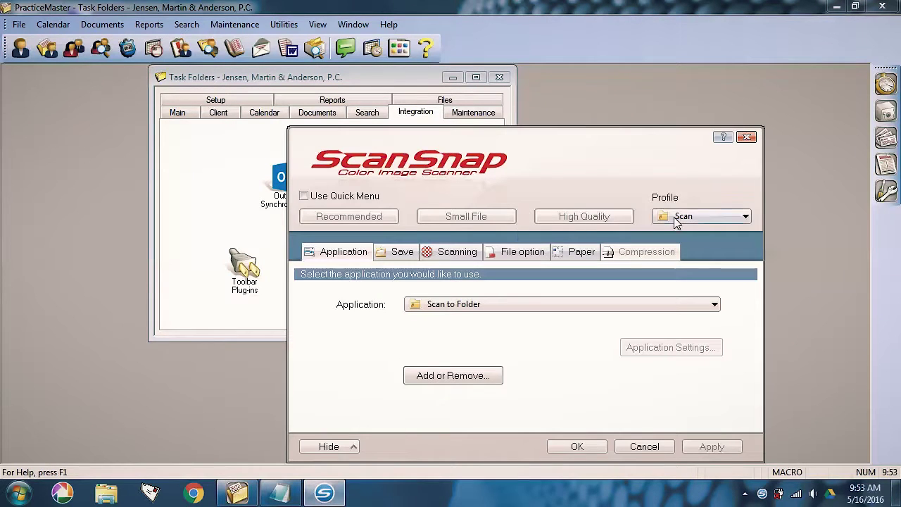
left_click(439, 377)
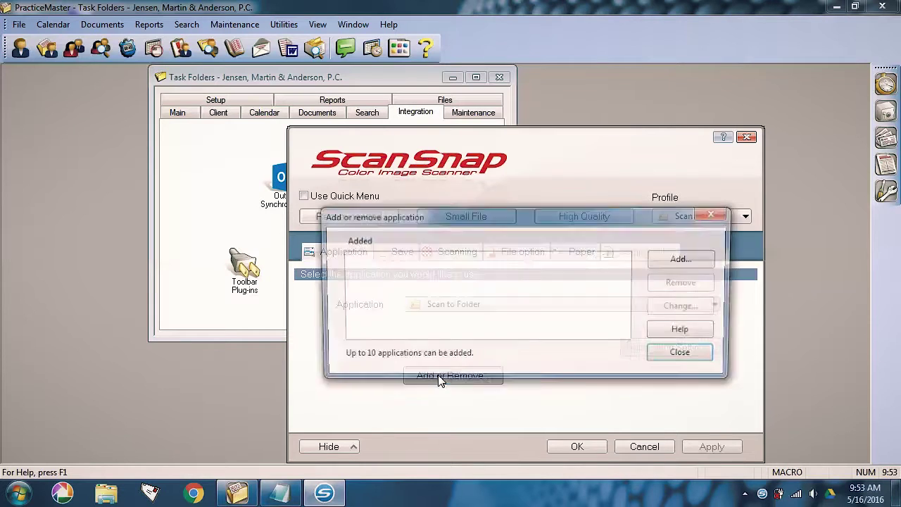
left_click(680, 260)
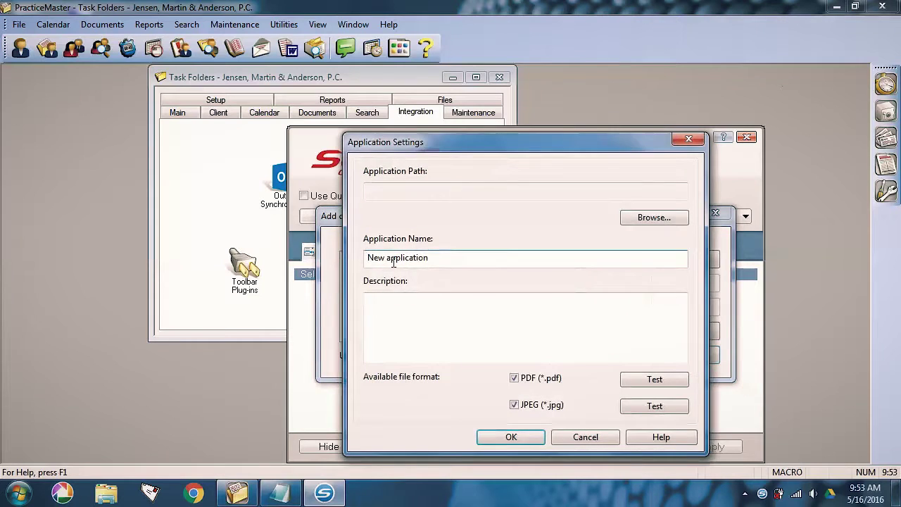
left_click(584, 437)
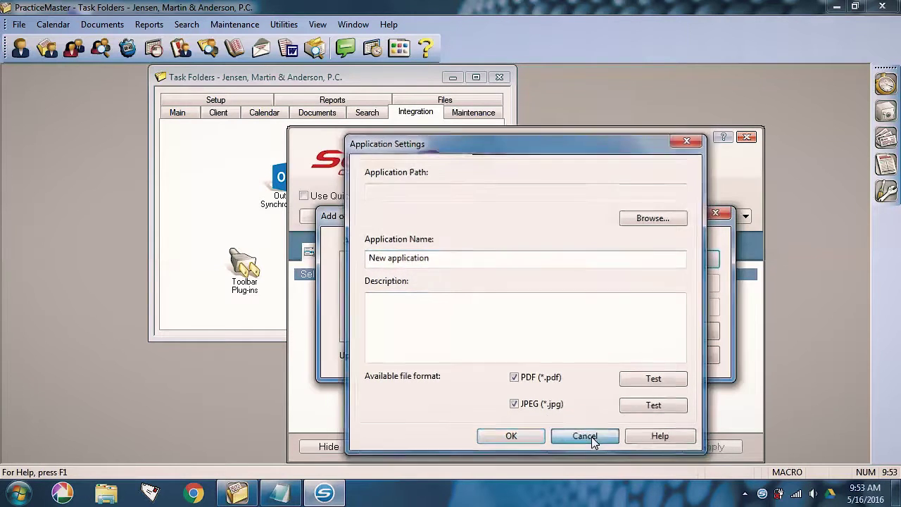
left_click(714, 214)
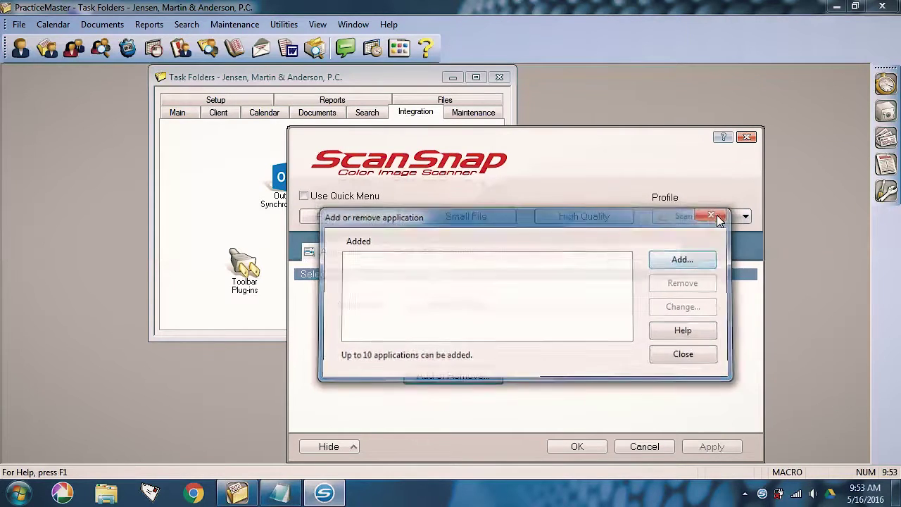
Step: Select the PracticeMaster profile for the scan button and choose PracticeMaster as its application
left_click(730, 215)
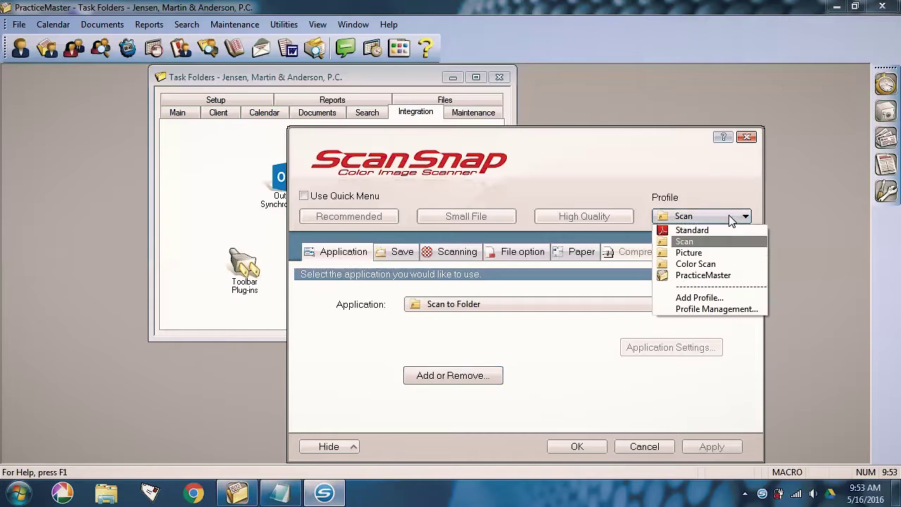
left_click(688, 275)
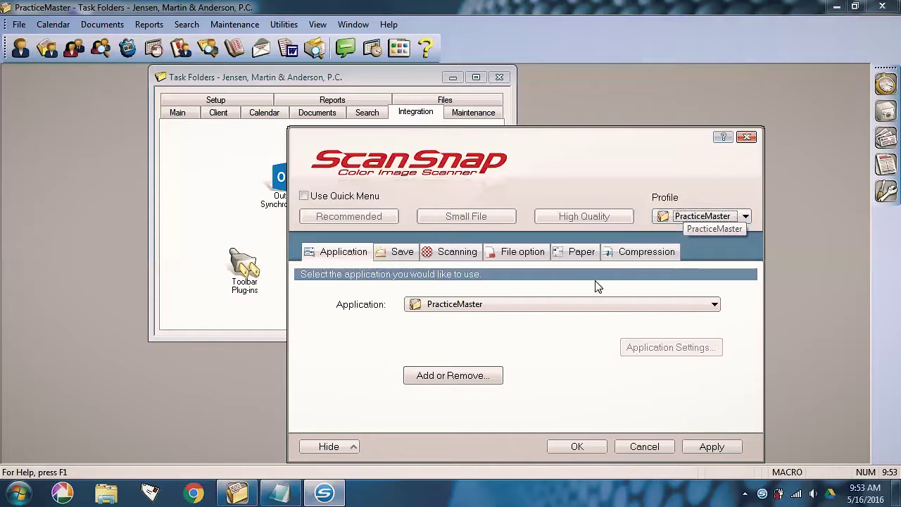
left_click(714, 306)
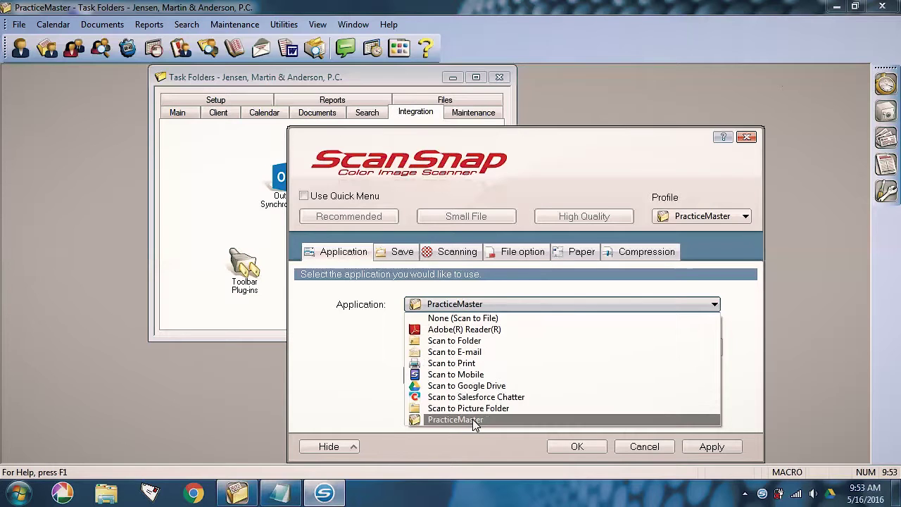
left_click(474, 420)
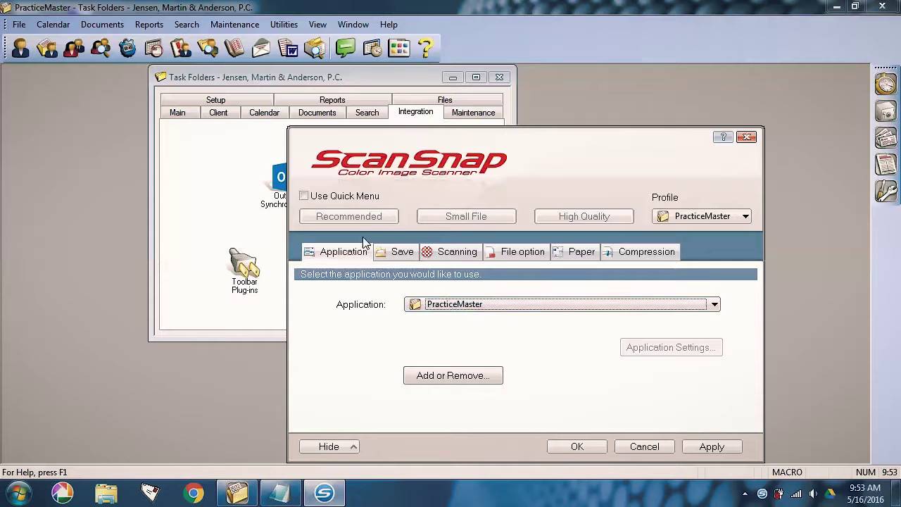
Step: Review the profile's save, scanning, file option and paper settings, and save the PracticeMaster profile
left_click(398, 258)
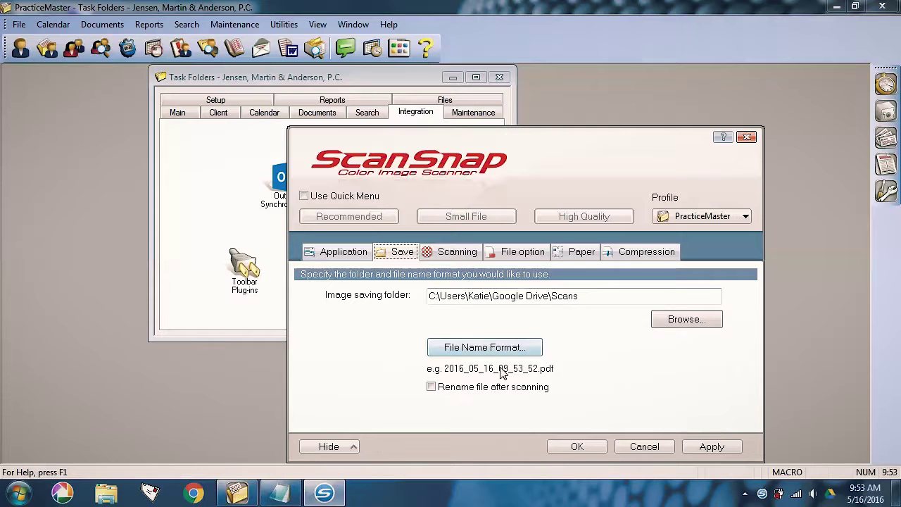
left_click(453, 254)
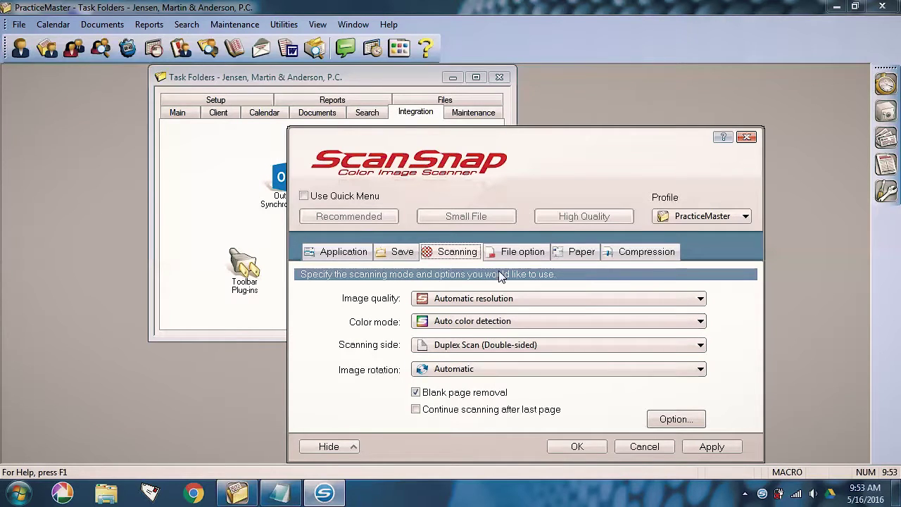
left_click(516, 255)
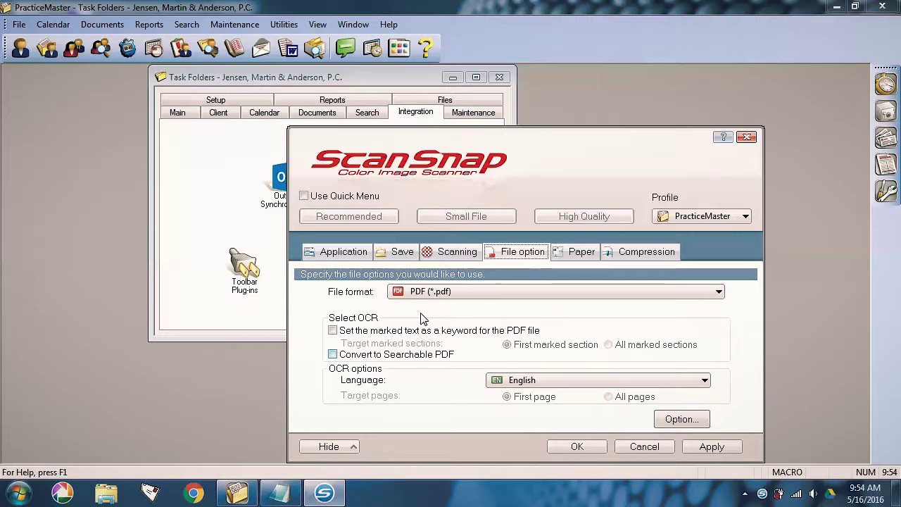
left_click(578, 254)
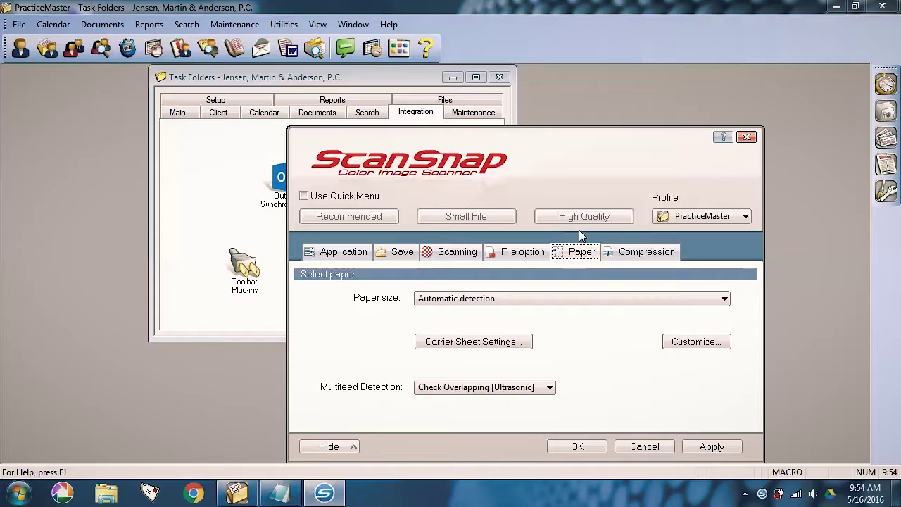
left_click(577, 446)
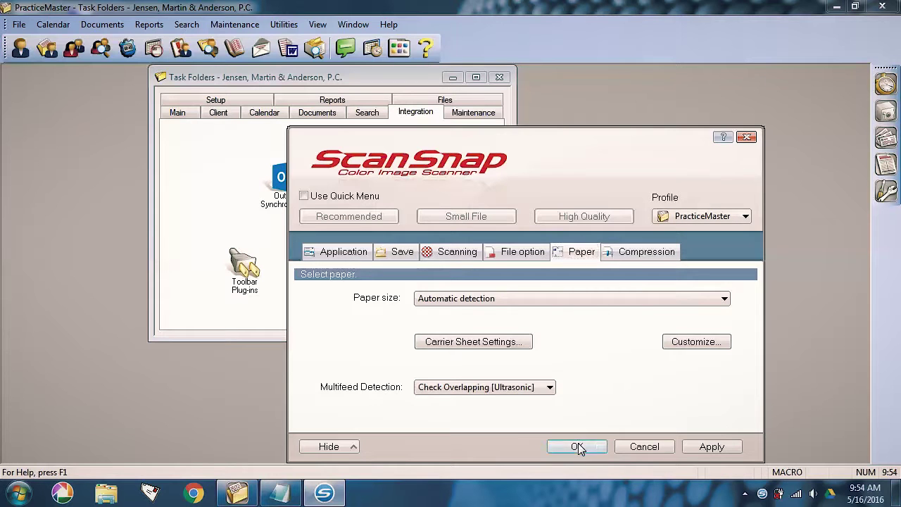
left_click(495, 338)
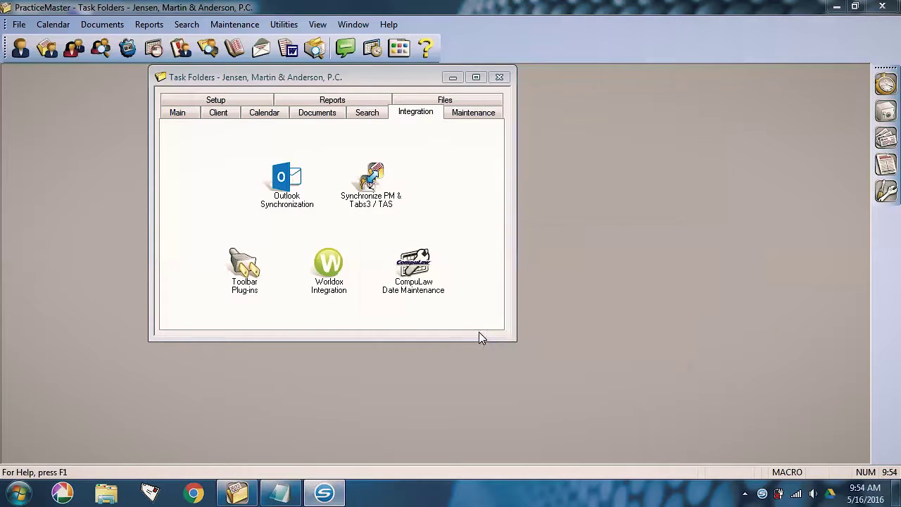
Step: Reopen the scan button settings, check that the application is PracticeMaster, and save the settings to the PracticeMaster profile
right_click(761, 493)
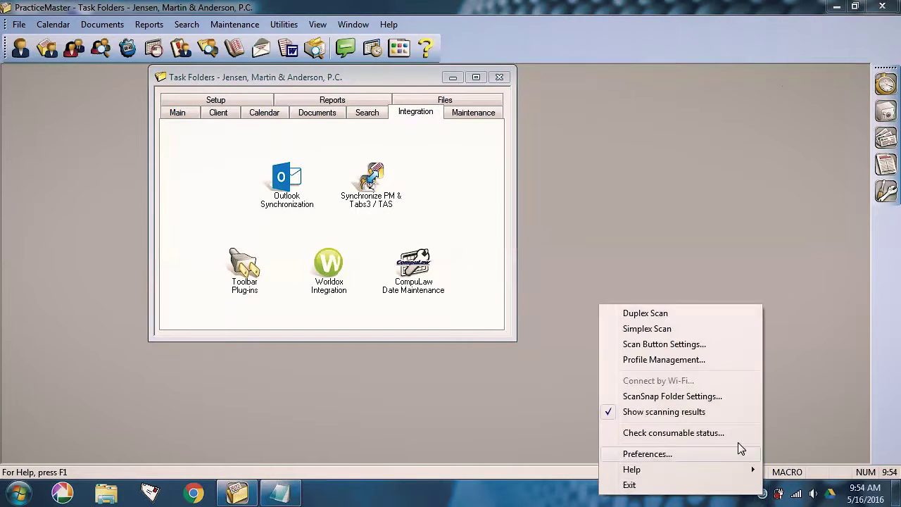
left_click(646, 345)
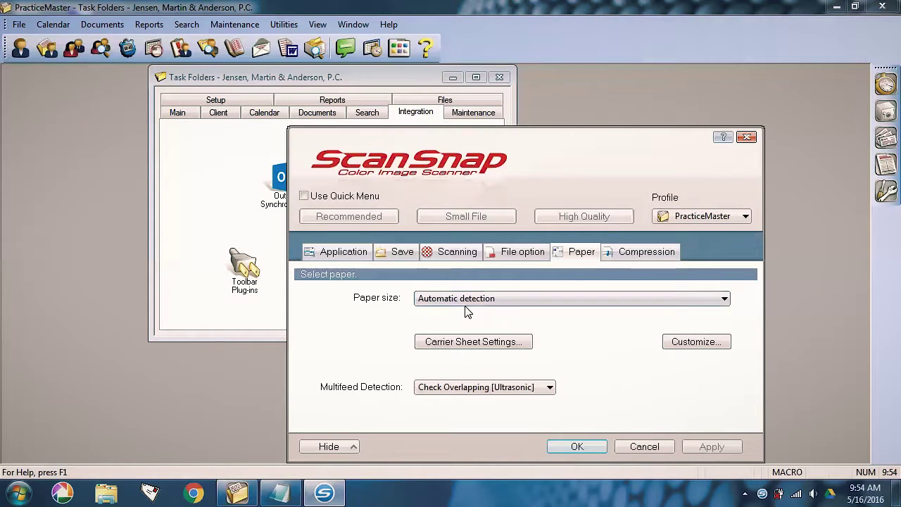
left_click(345, 252)
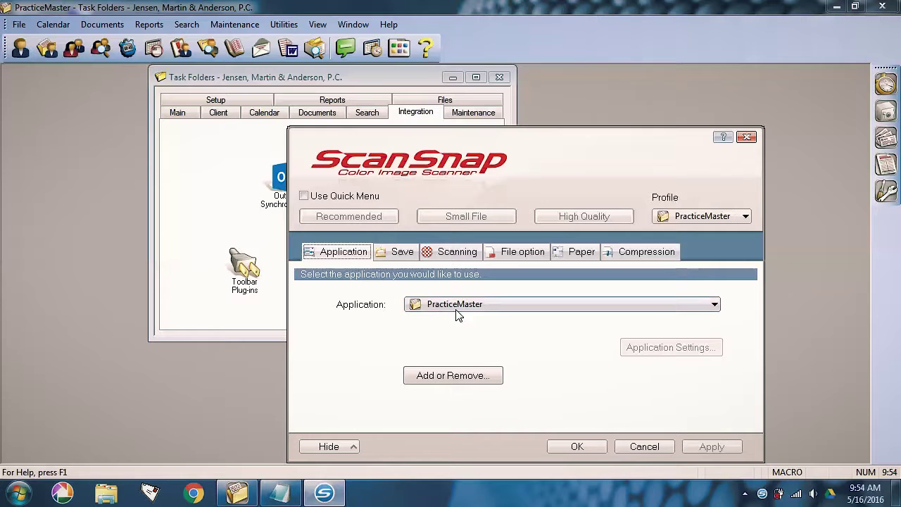
left_click(590, 449)
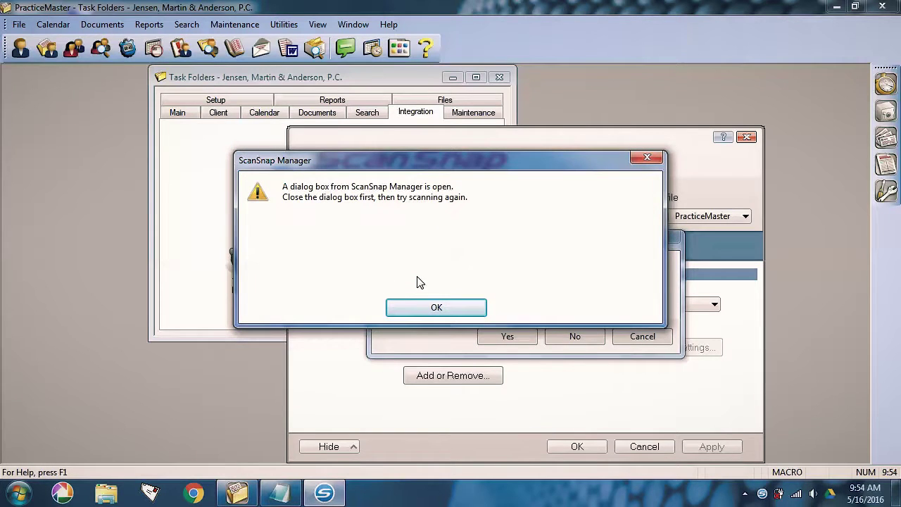
left_click(422, 307)
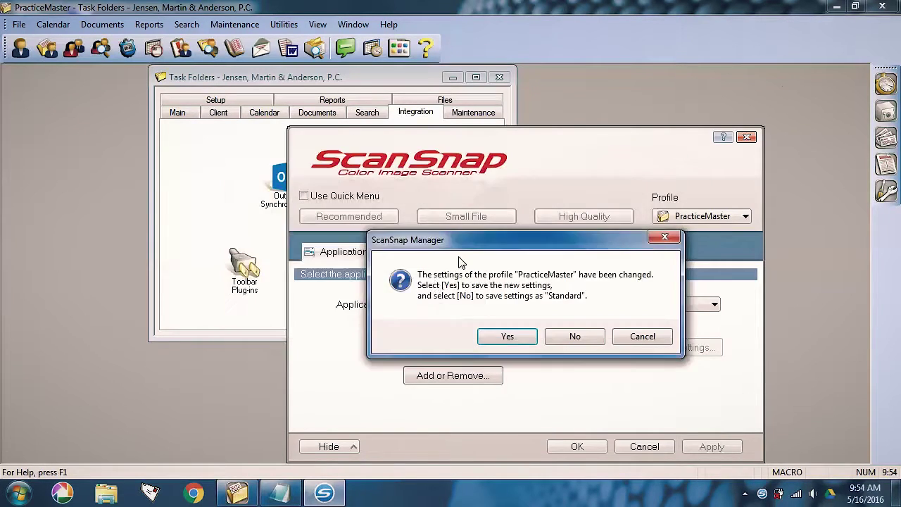
left_click(519, 337)
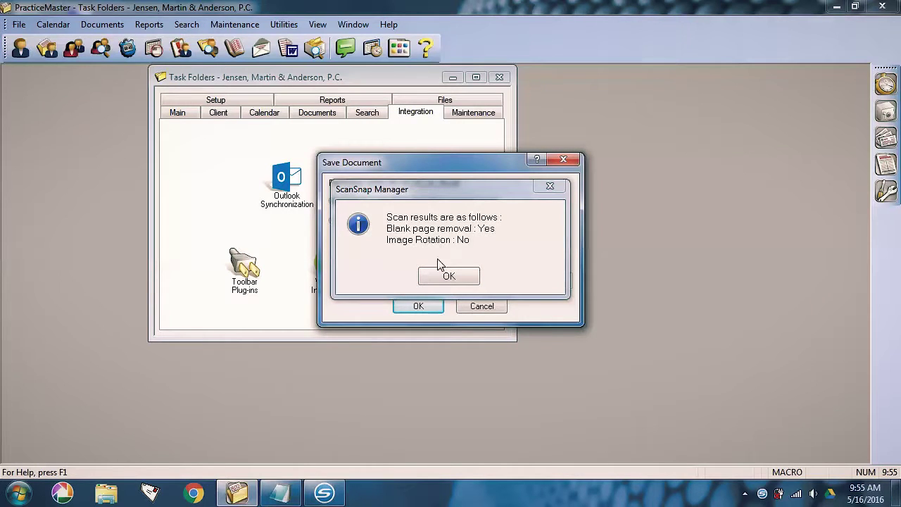
Step: Dismiss the scan results and save the scanned PDF as a new Document Management record
left_click(440, 280)
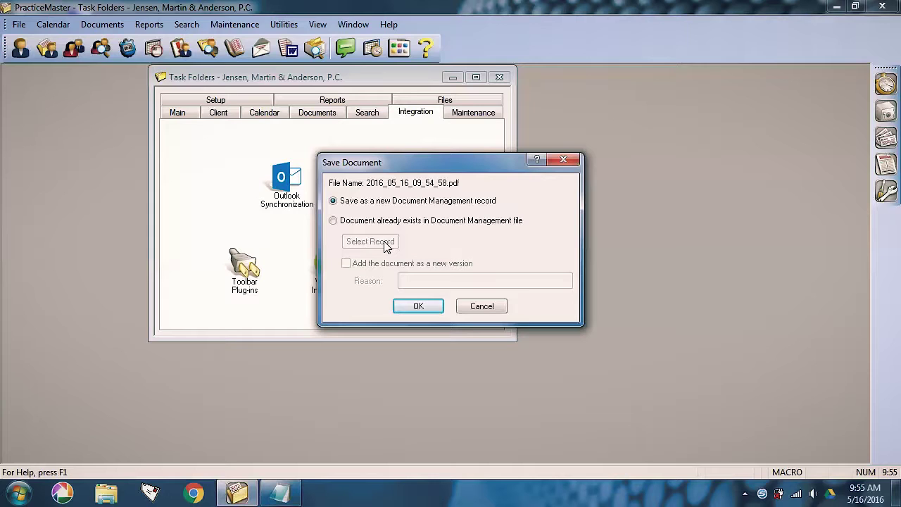
left_click(418, 306)
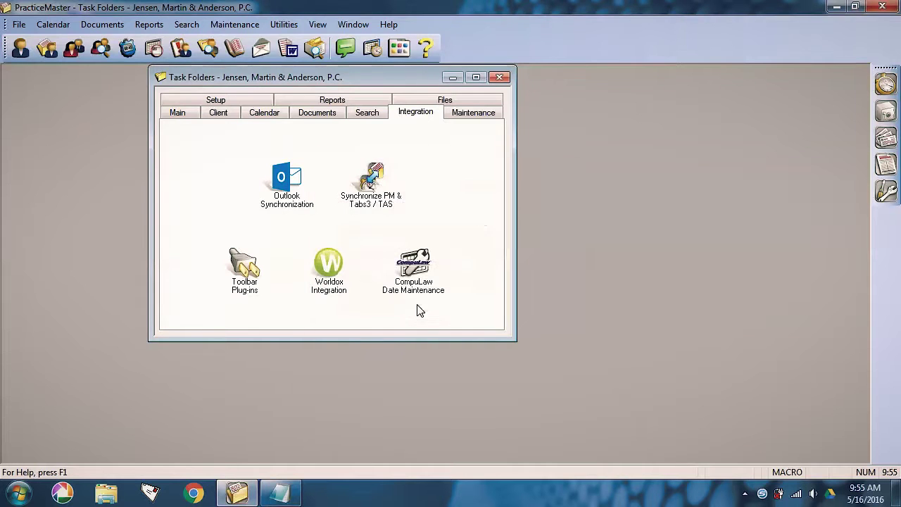